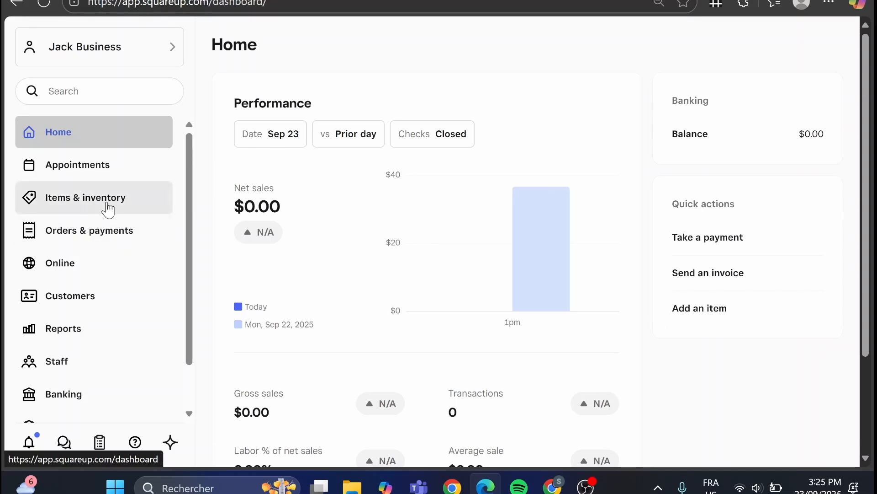
Open the Invoices list within the Orders & payments section.
left_click(113, 242)
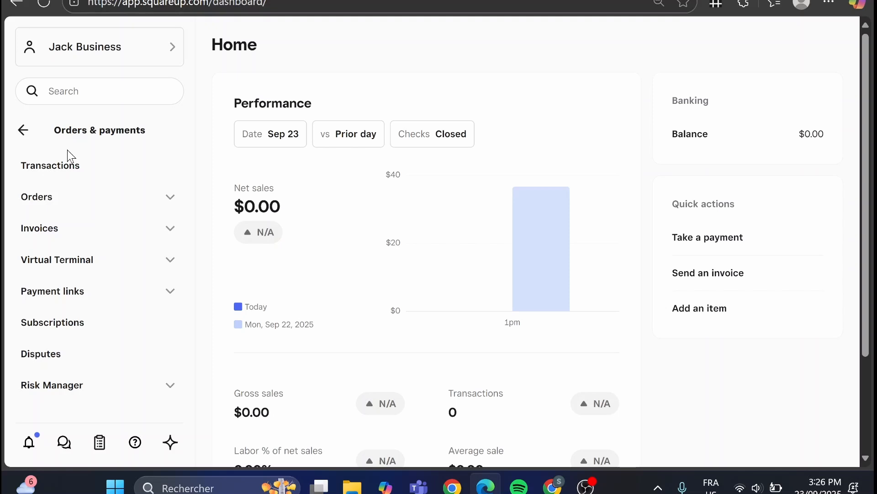
left_click(59, 238)
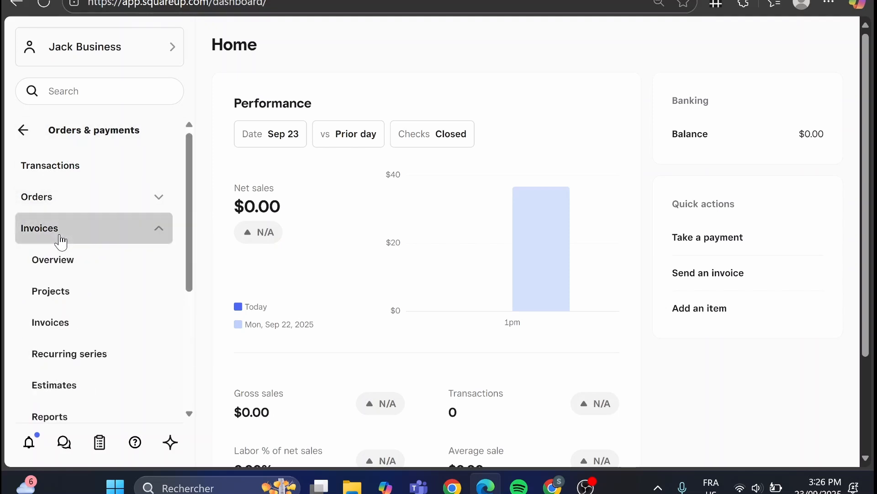
left_click(60, 268)
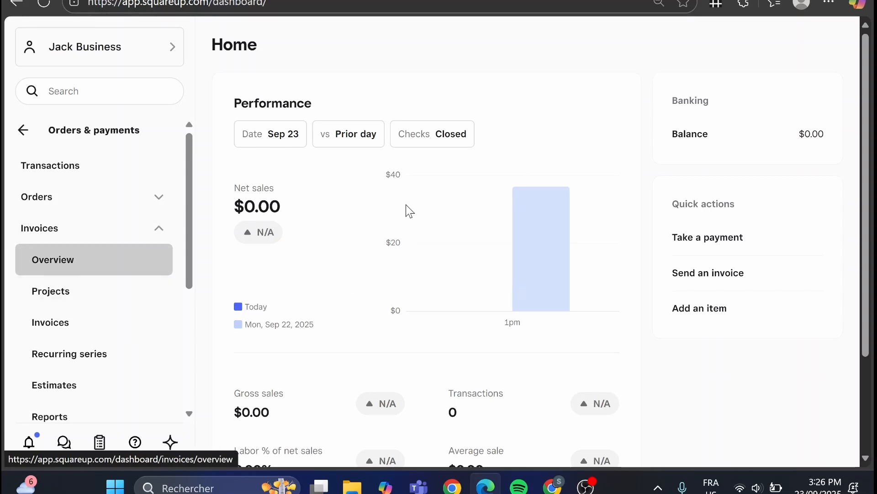
left_click(78, 324)
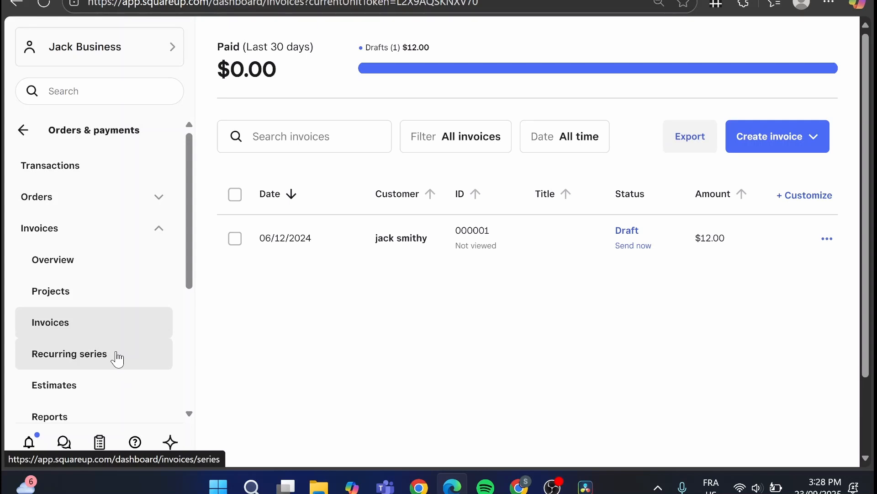
Start creating a recurring invoice and reload the blank page to bring up its form.
left_click(742, 153)
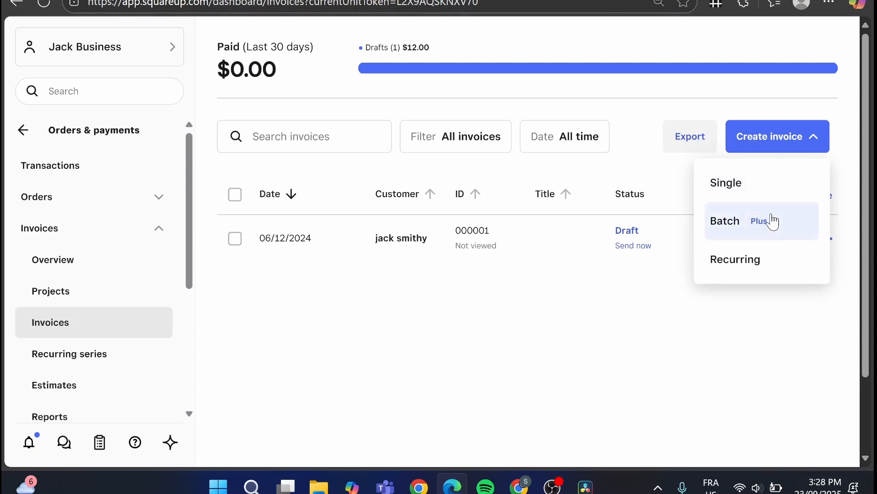
left_click(784, 264)
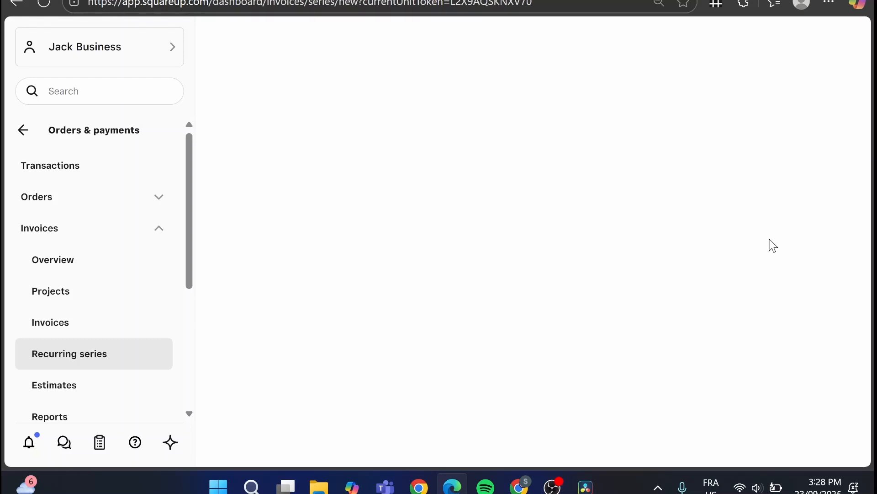
left_click(44, 4)
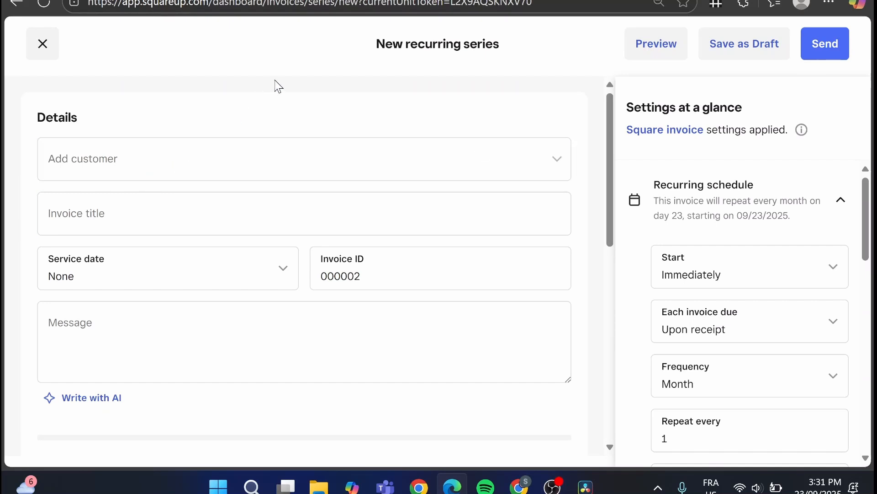
Add the existing saved customer to the recurring series and check their contact details.
left_click(558, 167)
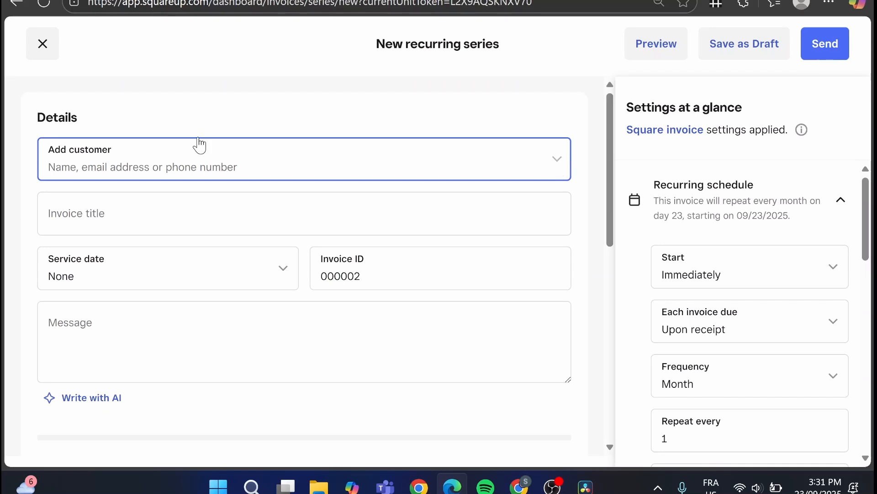
left_click(192, 166)
left_click(192, 165)
left_click(162, 280)
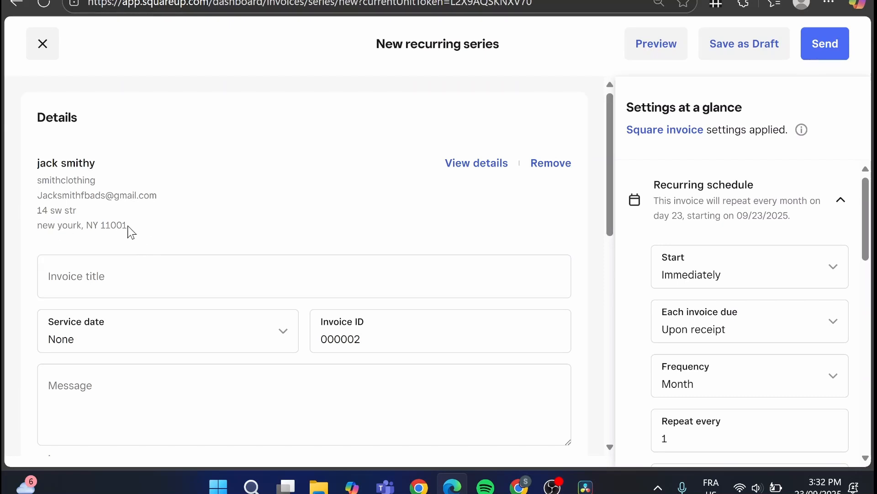
left_click_drag(130, 231, 37, 180)
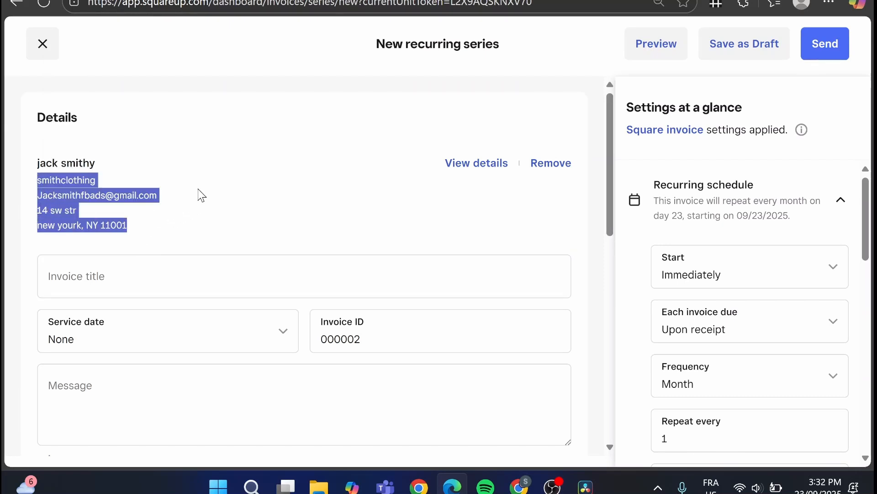
left_click(105, 167)
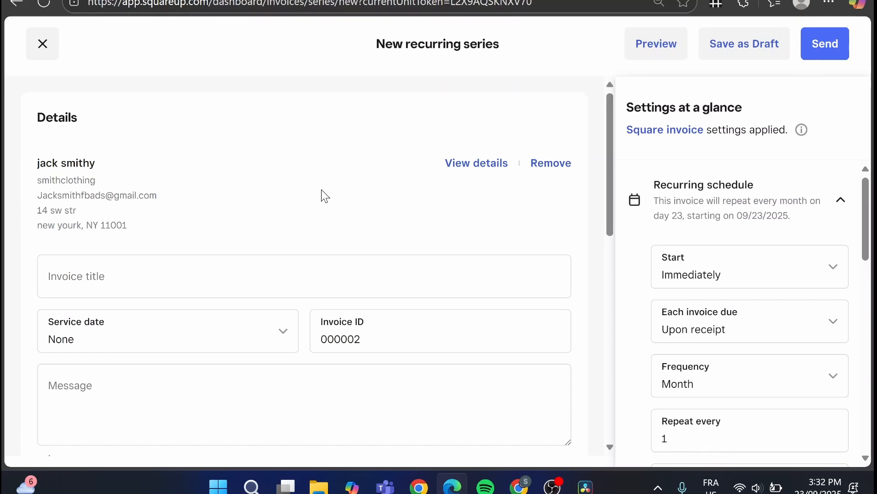
Enter "Servicefees" as the invoice title.
scroll(243, 262, "down", 1)
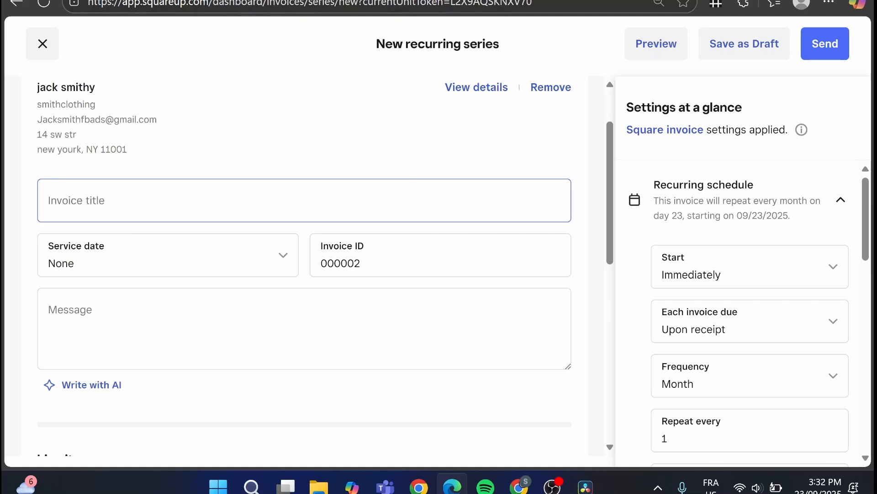
left_click(182, 201)
type("S")
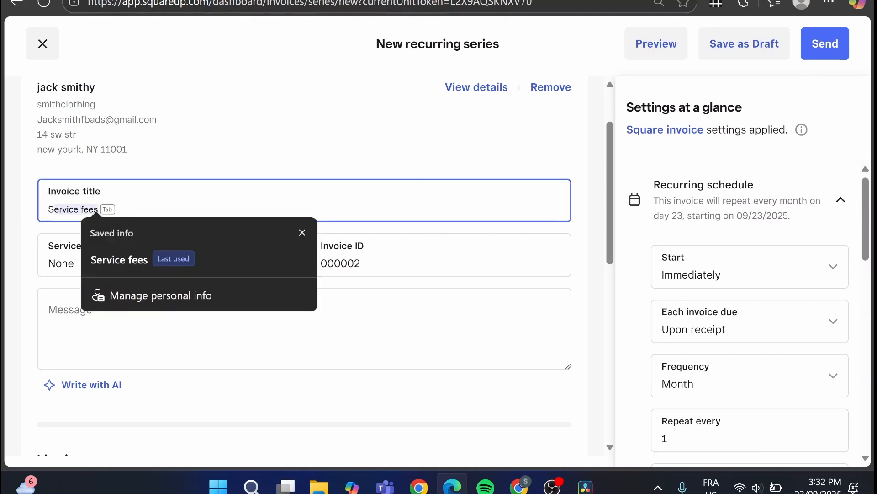
type("ervice")
key("BackSpace")
type("fees")
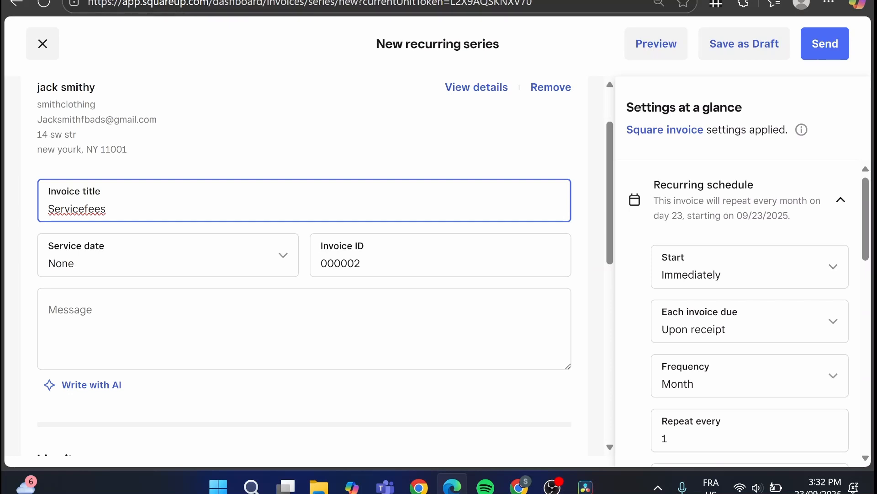
Set the invoice's service date to Send date, keeping the existing invoice ID.
left_click(94, 270)
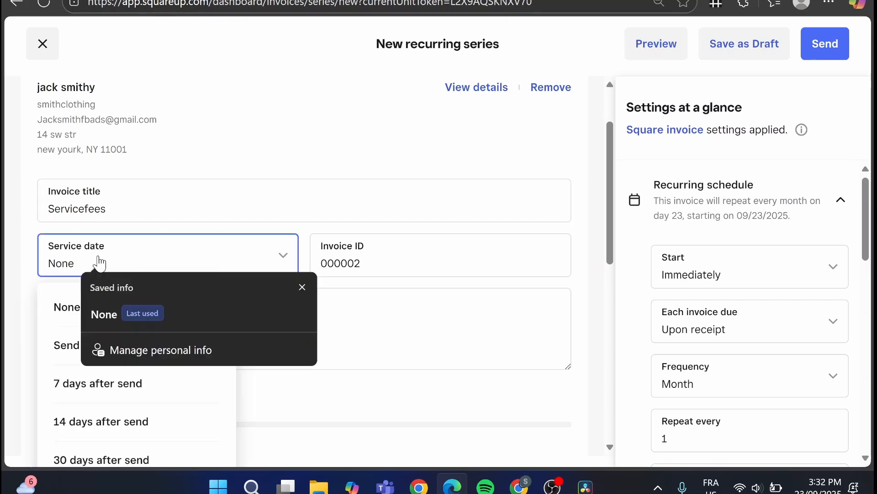
left_click(302, 287)
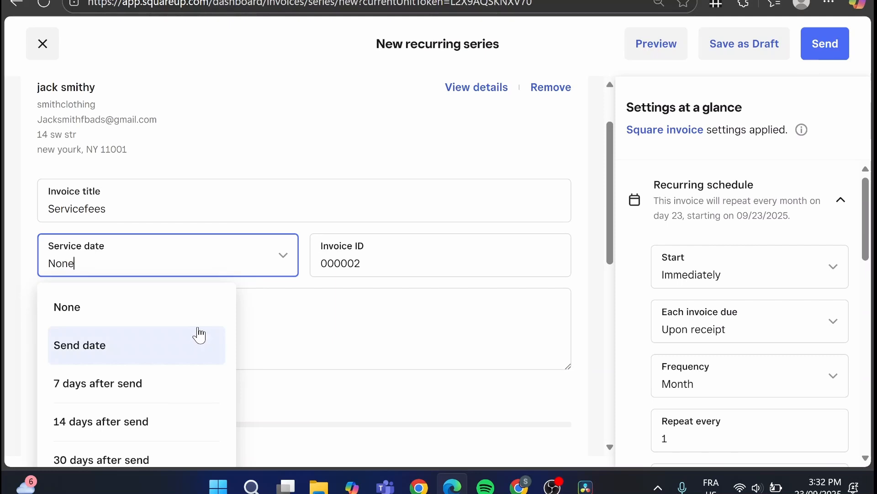
left_click(176, 344)
left_click(369, 263)
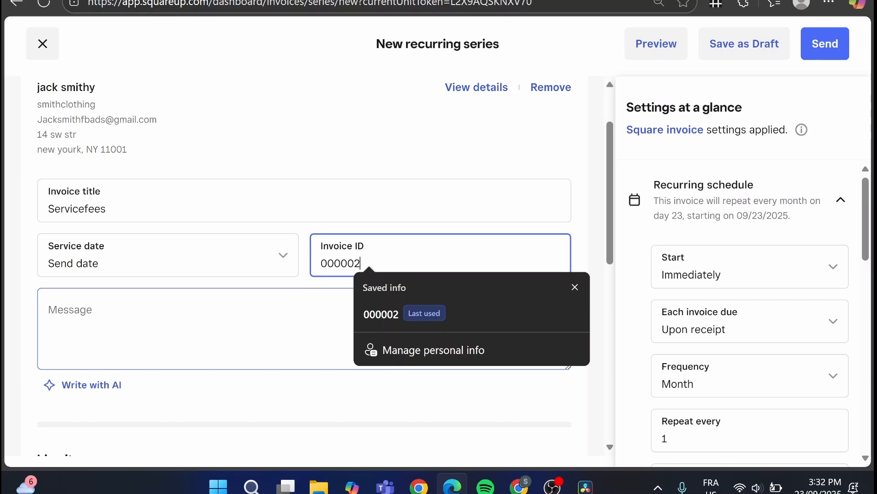
Write an invoice message beginning "Here is a recurring invoice for our monthly".
scroll(214, 249, "down", 2)
left_click(211, 249)
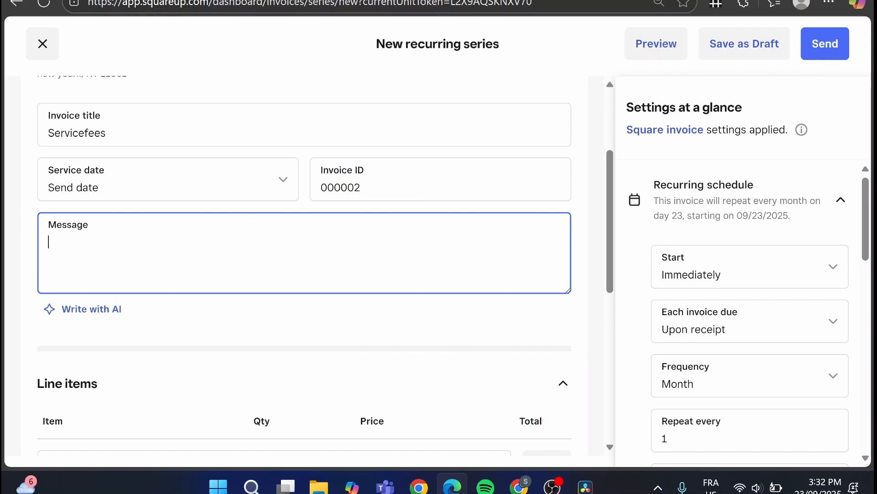
scroll(91, 308, "down", 2)
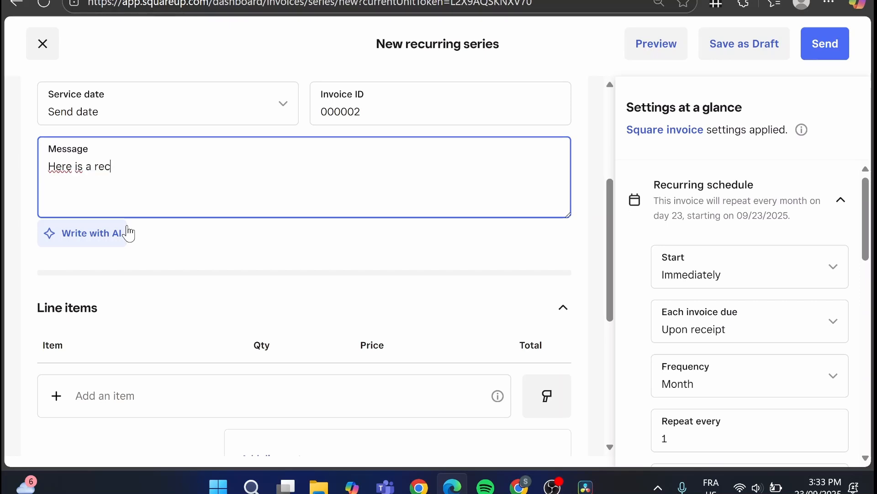
type("g invoice foer")
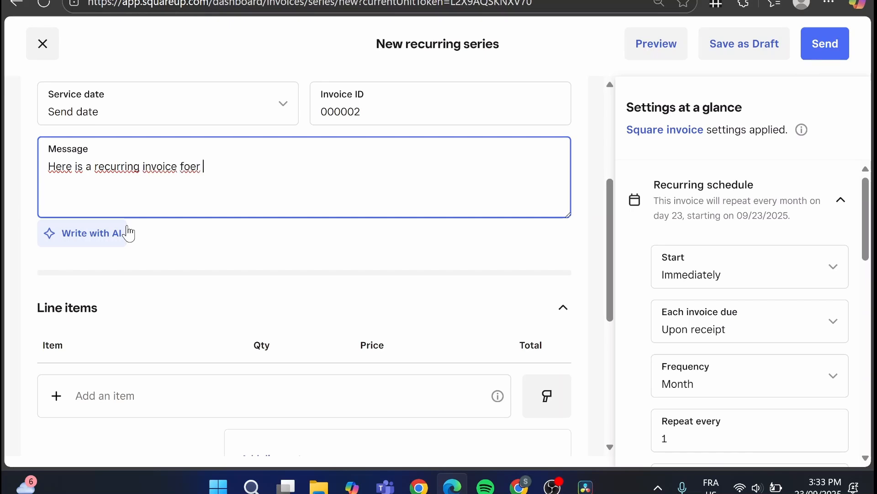
key("BackSpace")
type("our monthly")
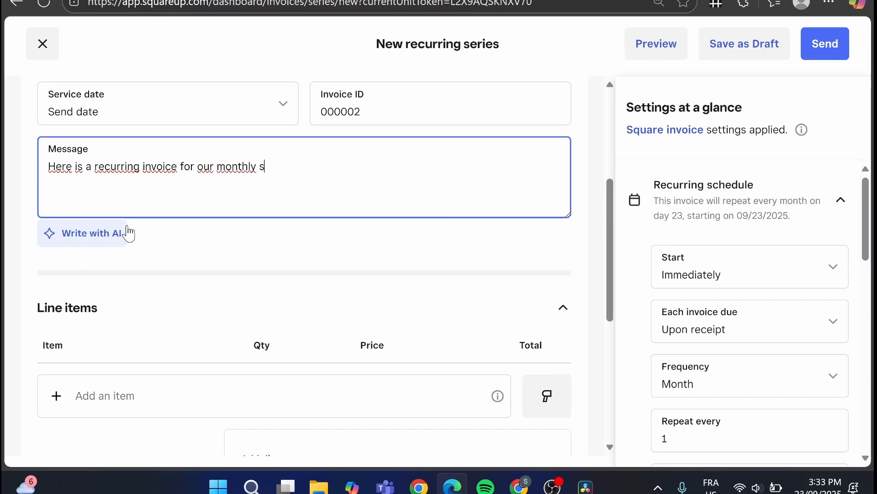
type("s.")
Add the Website design item from the item library to the invoice's line items.
scroll(176, 298, "down", 3)
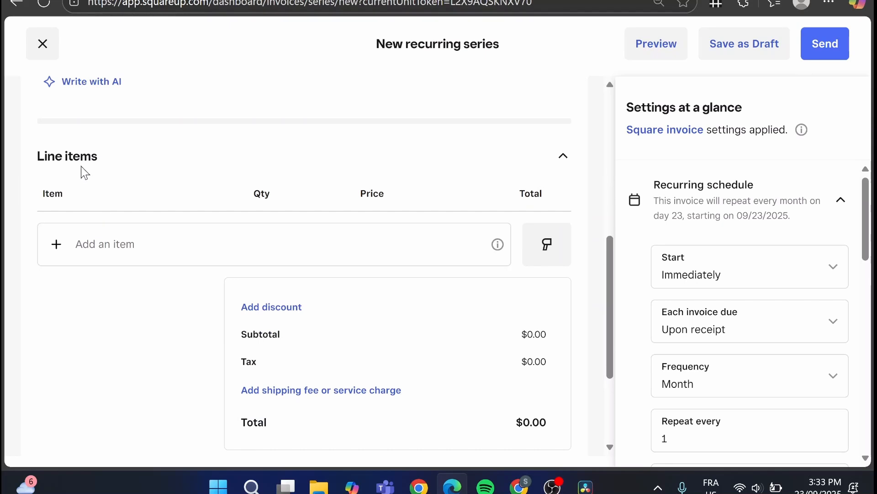
left_click(87, 244)
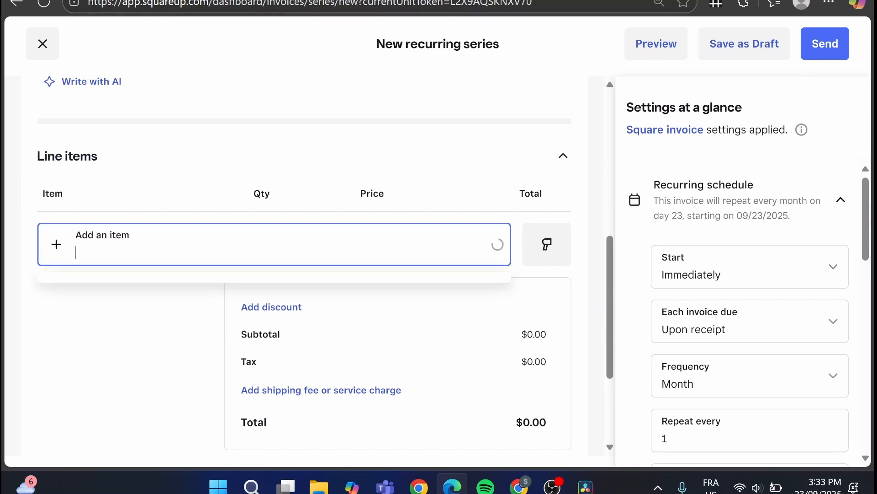
scroll(340, 261, "down", 2)
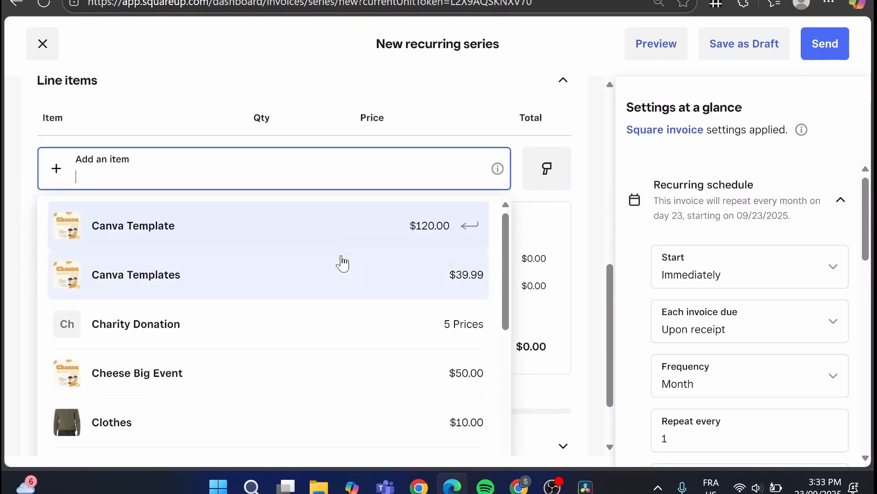
scroll(349, 264, "down", 10)
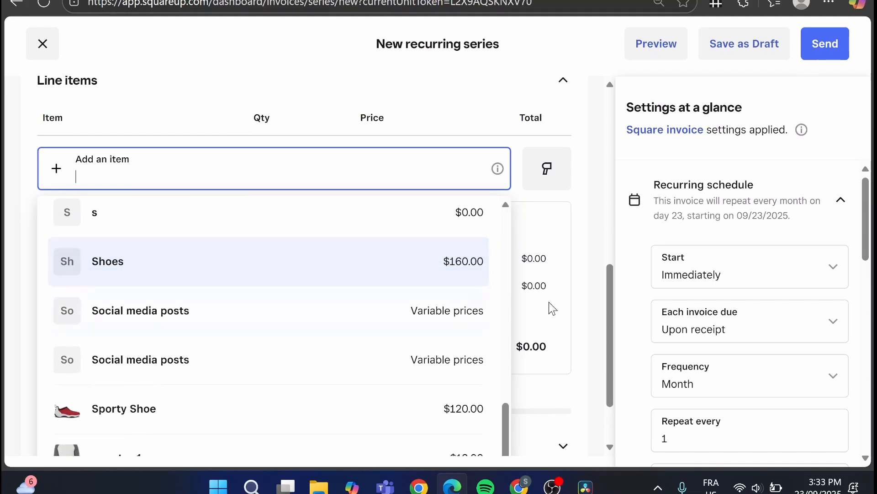
scroll(553, 308, "down", 2)
scroll(313, 397, "up", 10)
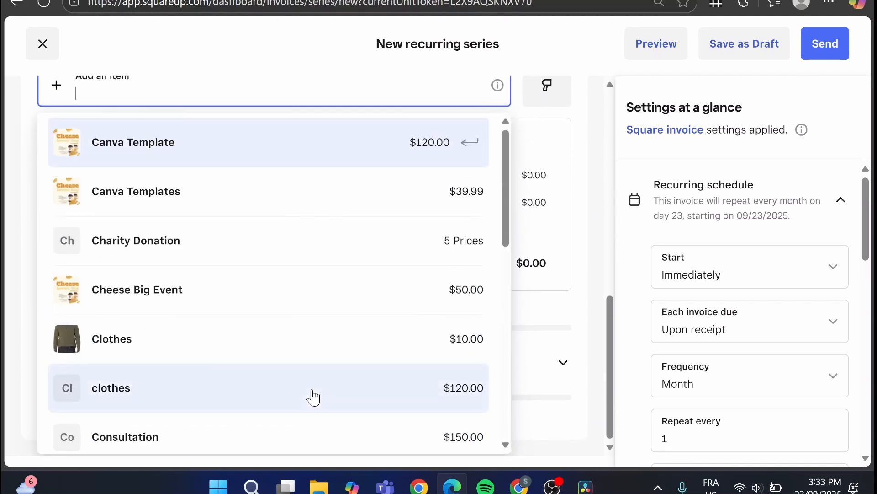
scroll(314, 395, "down", 10)
left_click(149, 431)
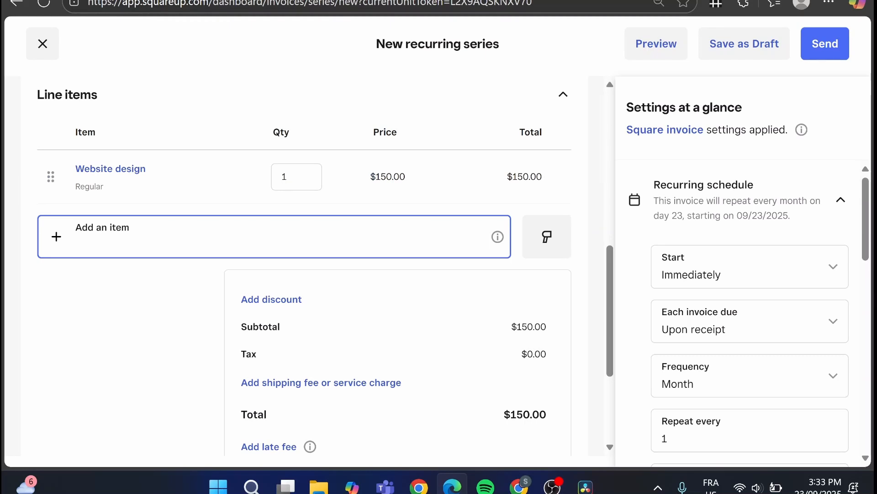
left_click(287, 177)
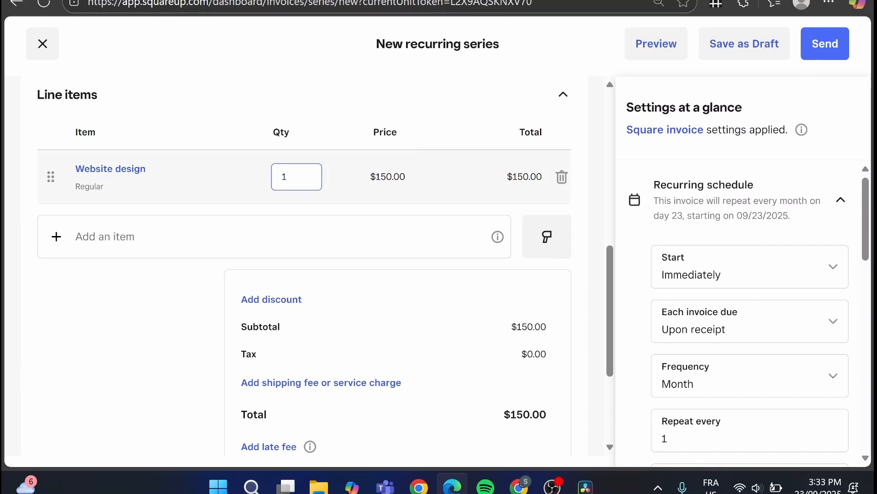
double_click(287, 176)
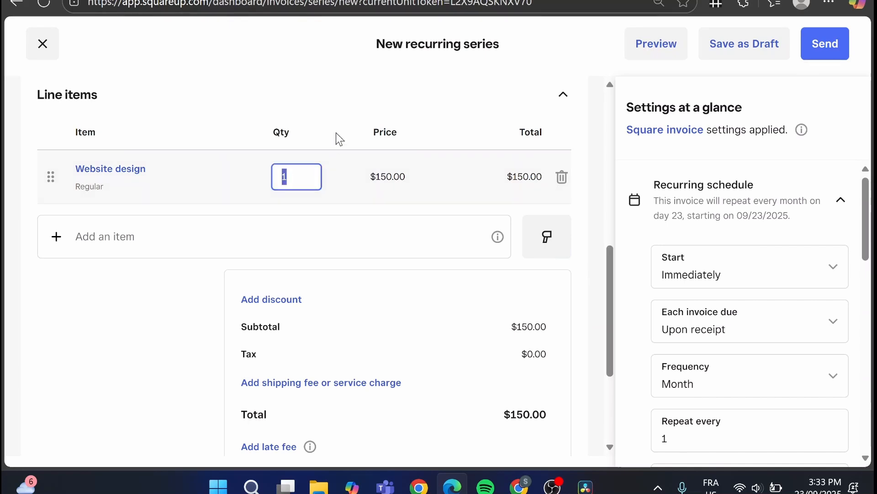
left_click(349, 118)
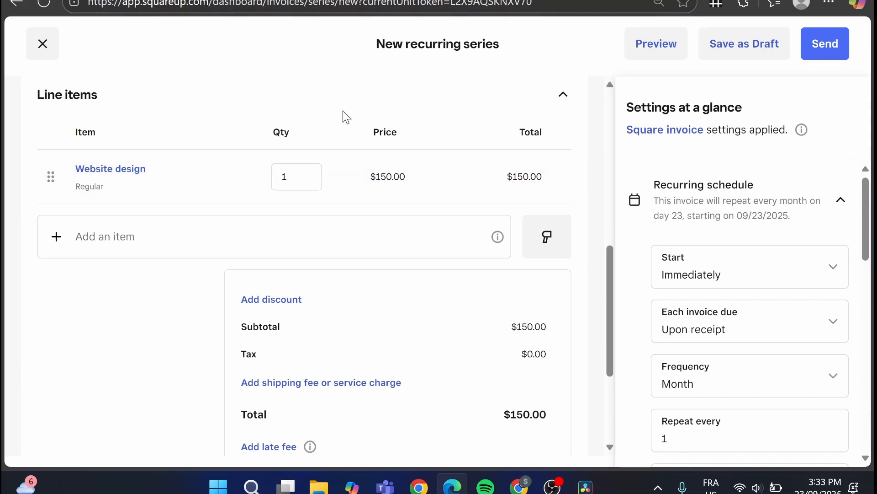
left_click(288, 177)
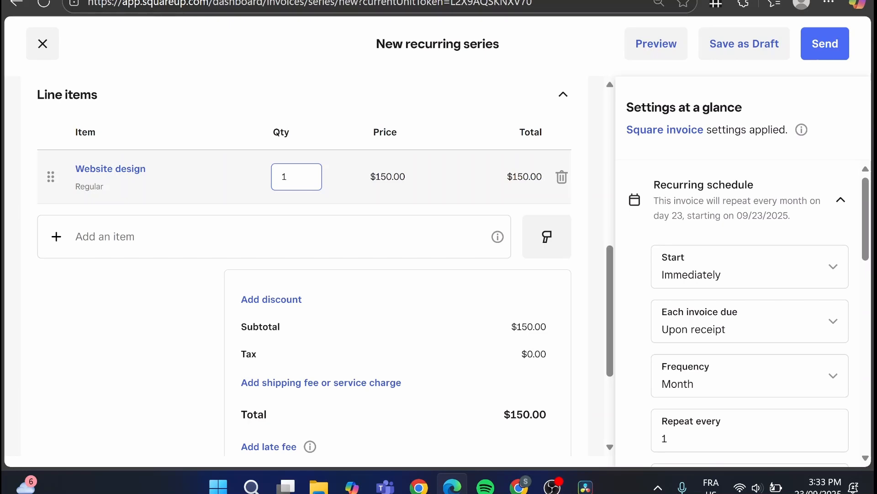
Expand the attachments and custom fields section and check the attachment size limit.
scroll(476, 190, "down", 3)
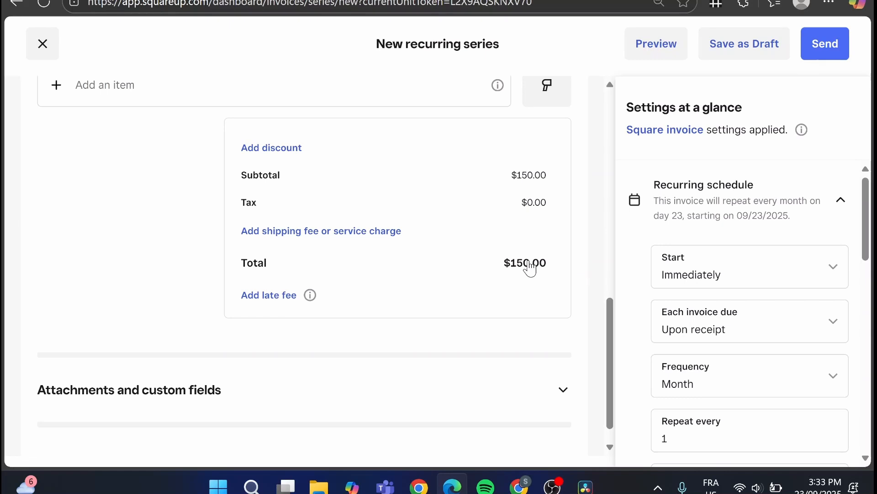
scroll(196, 294, "down", 1)
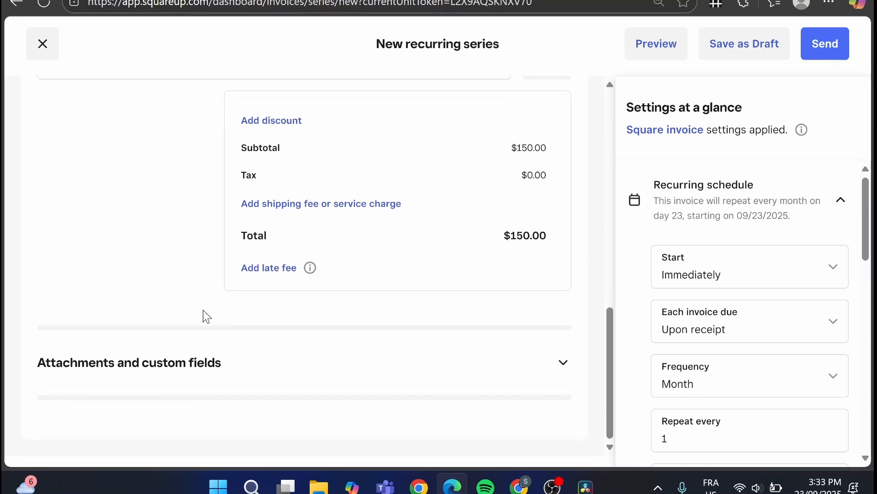
left_click(305, 368)
scroll(231, 372, "down", 3)
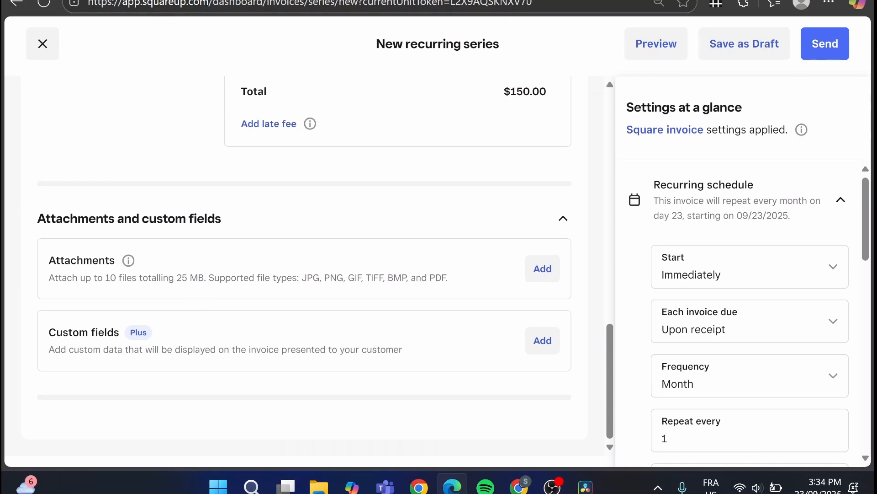
left_click_drag(176, 278, 200, 283)
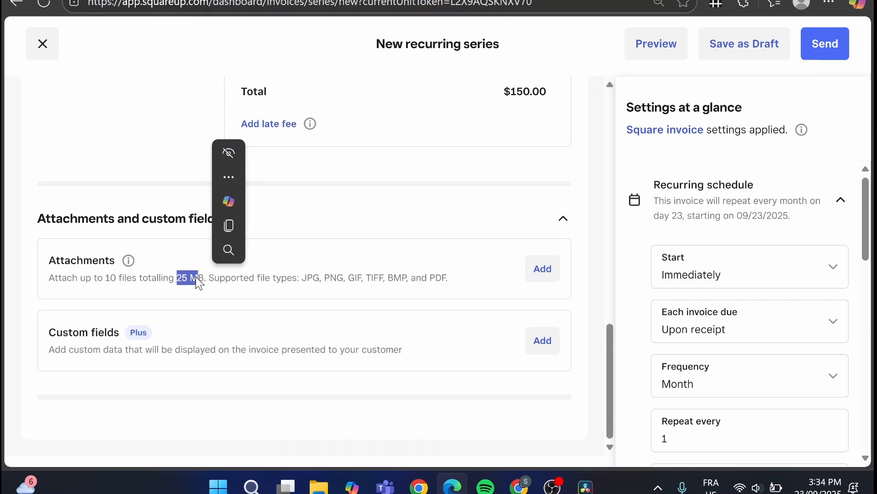
Set each invoice in the recurring schedule to be due In 30 days.
left_click(281, 265)
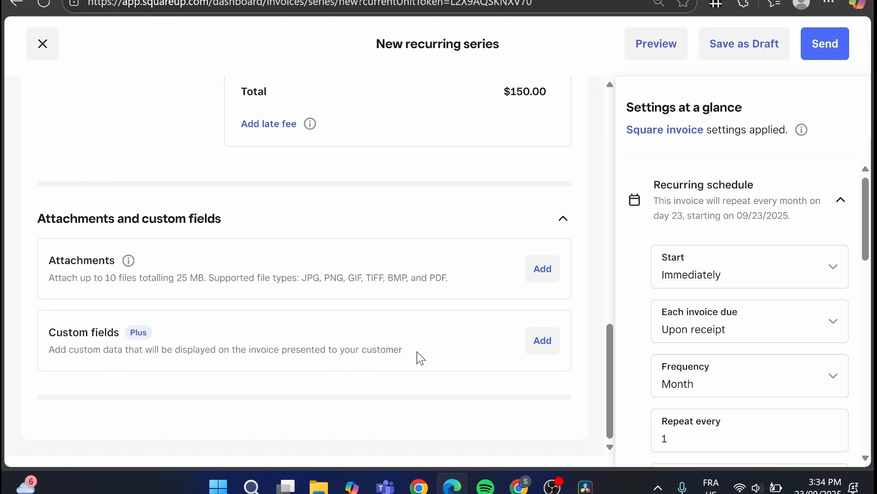
scroll(432, 297, "up", 10)
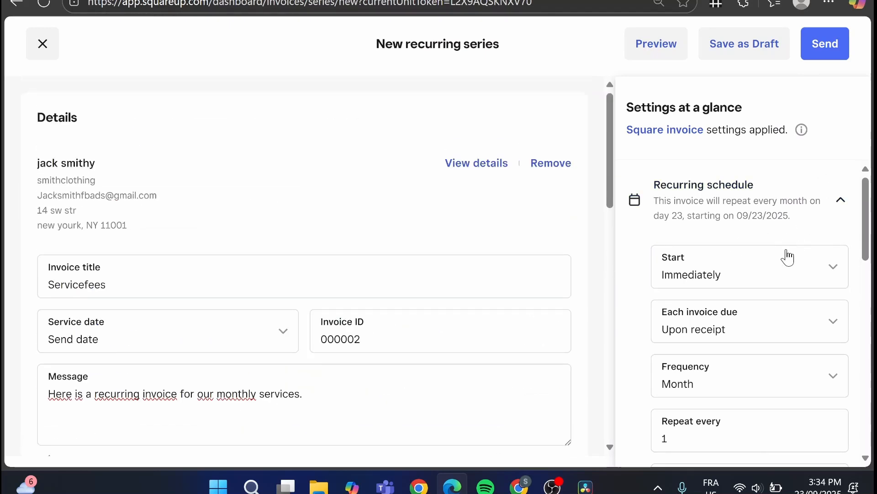
scroll(787, 261, "down", 2)
scroll(732, 213, "up", 2)
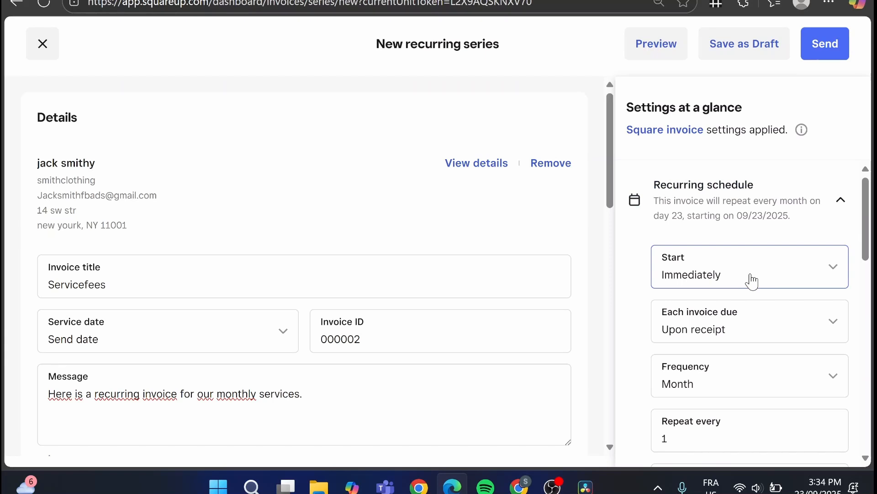
scroll(752, 281, "down", 2)
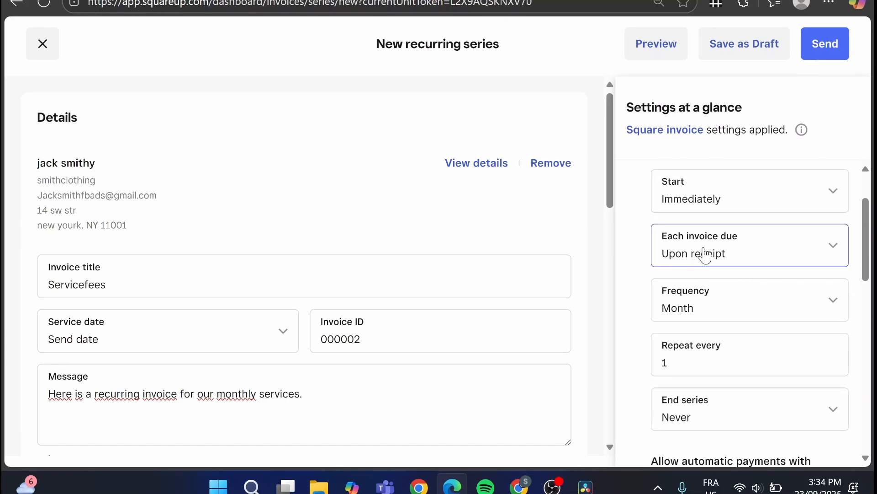
left_click(803, 251)
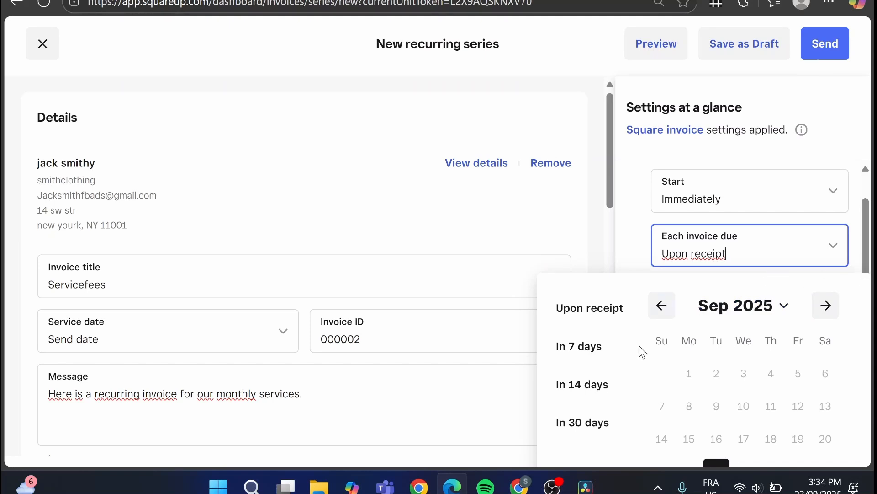
left_click(598, 434)
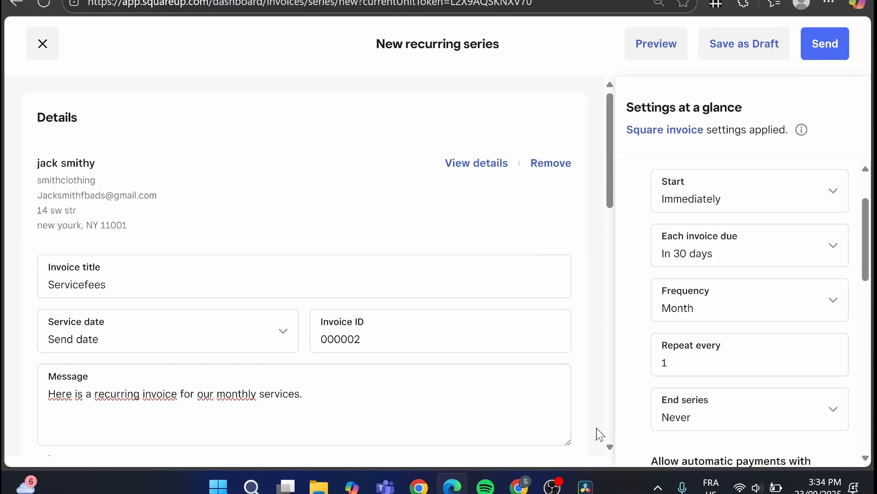
Set the recurring series to end On date, with November 20, 2025 as the end date.
scroll(723, 303, "down", 2)
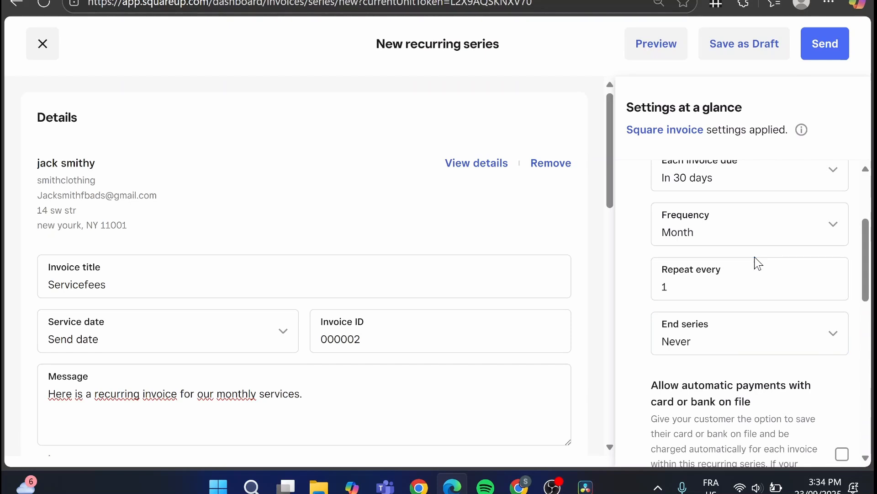
scroll(718, 353, "down", 2)
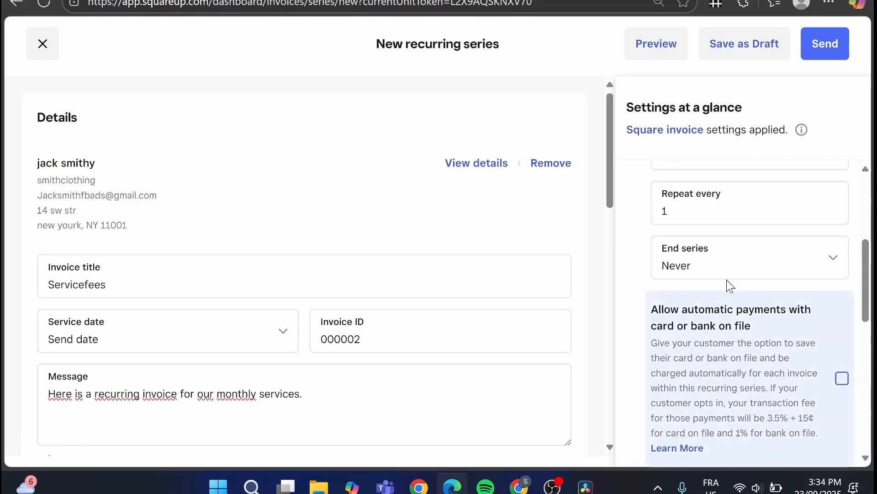
left_click(741, 266)
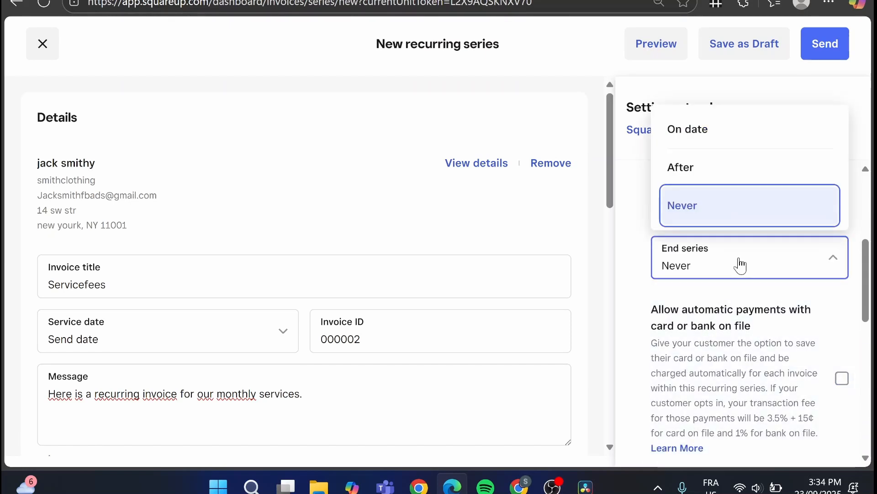
left_click(755, 143)
left_click(751, 326)
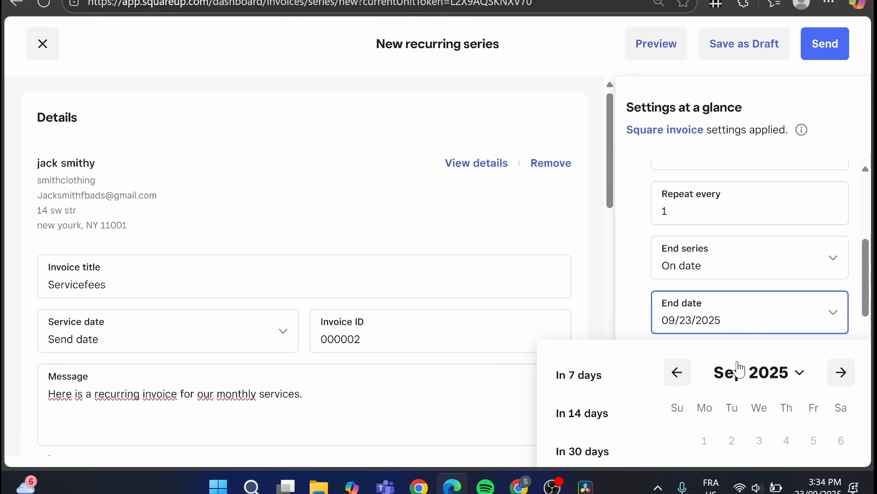
left_click(842, 372)
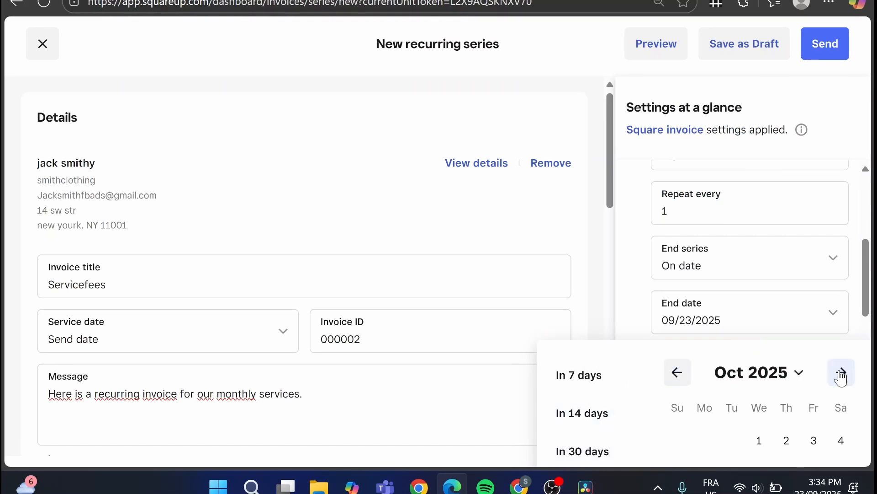
left_click(842, 372)
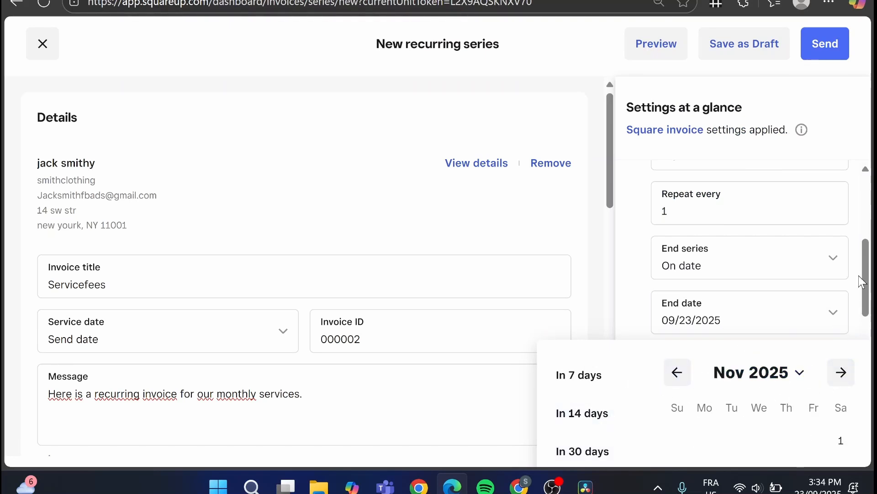
scroll(770, 372, "down", 3)
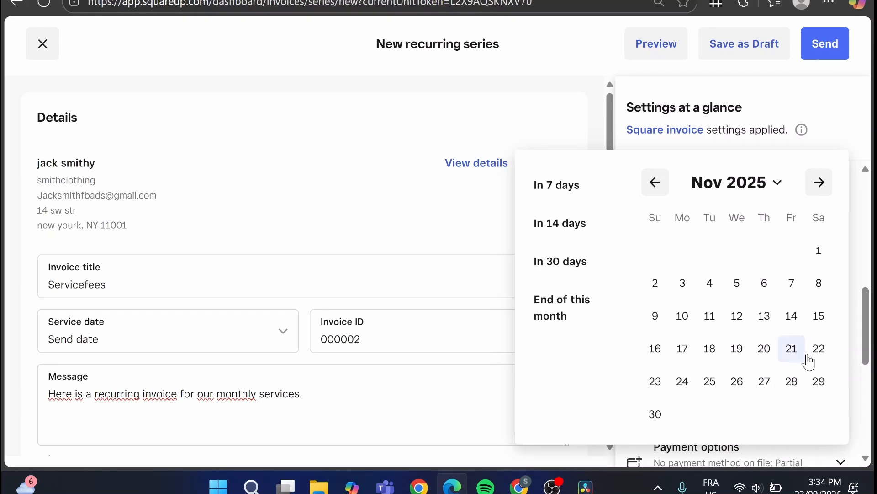
left_click(769, 353)
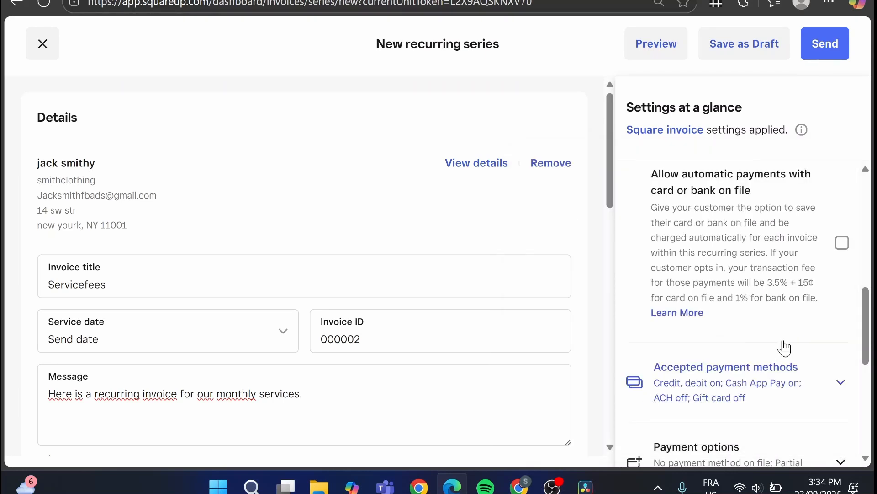
Review the series settings for automatic payments, accepted payment methods, payment options and customer actions.
scroll(829, 280, "up", 3)
scroll(854, 316, "down", 3)
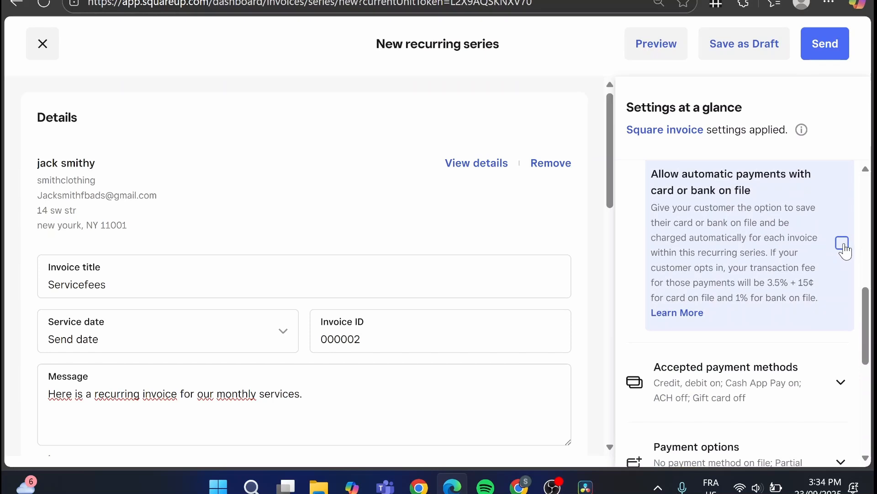
scroll(844, 249, "down", 3)
scroll(844, 247, "up", 3)
scroll(844, 246, "down", 5)
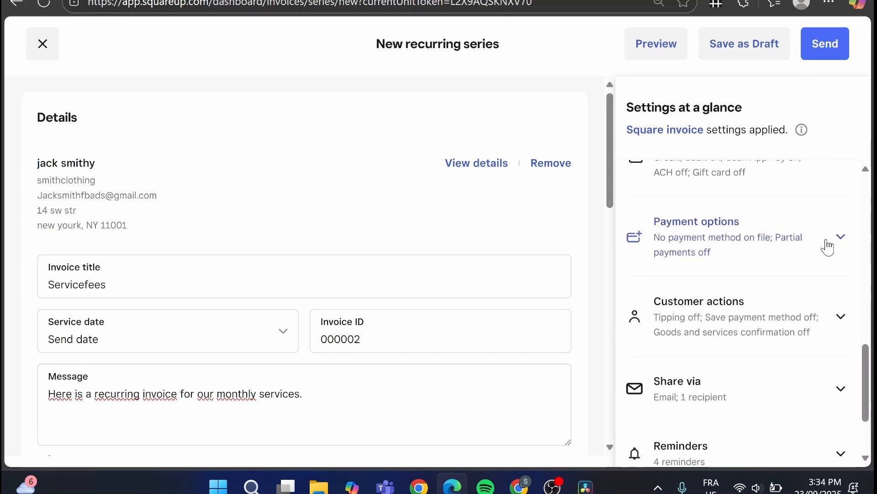
scroll(823, 243, "up", 2)
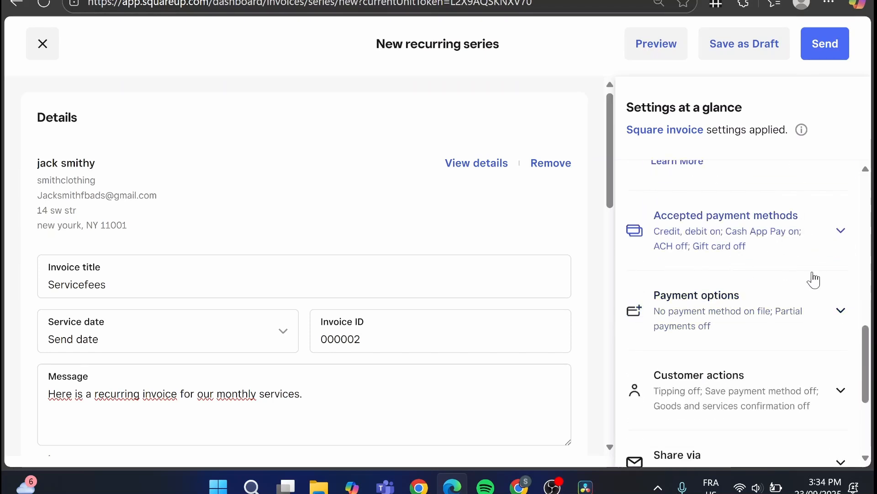
scroll(818, 257, "down", 4)
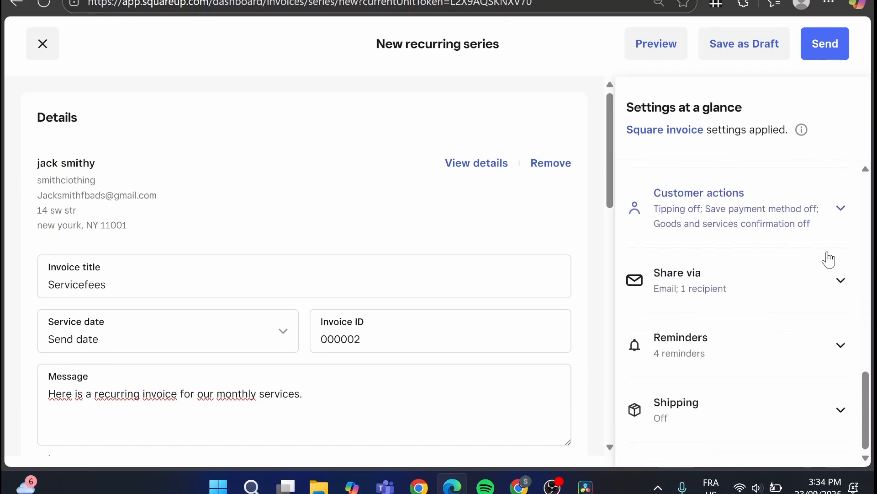
Review the Share via settings and the customer reminder schedule, collapsing the reminders again.
left_click(779, 290)
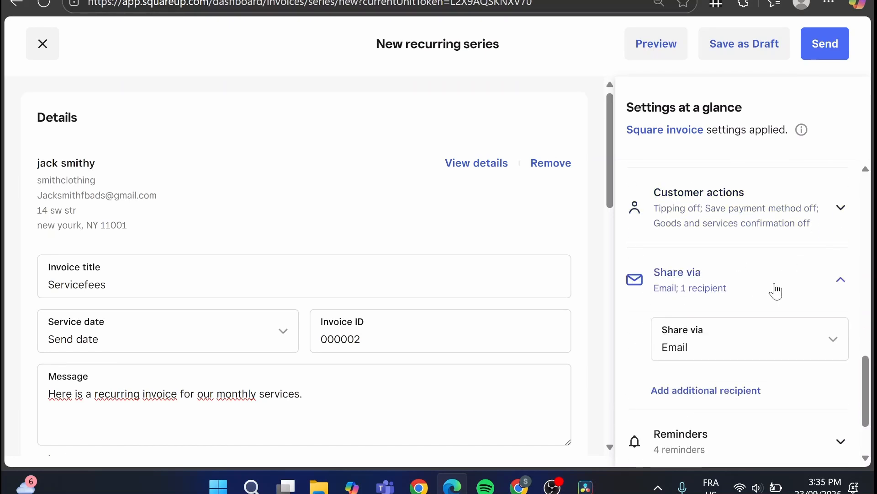
scroll(800, 349, "down", 2)
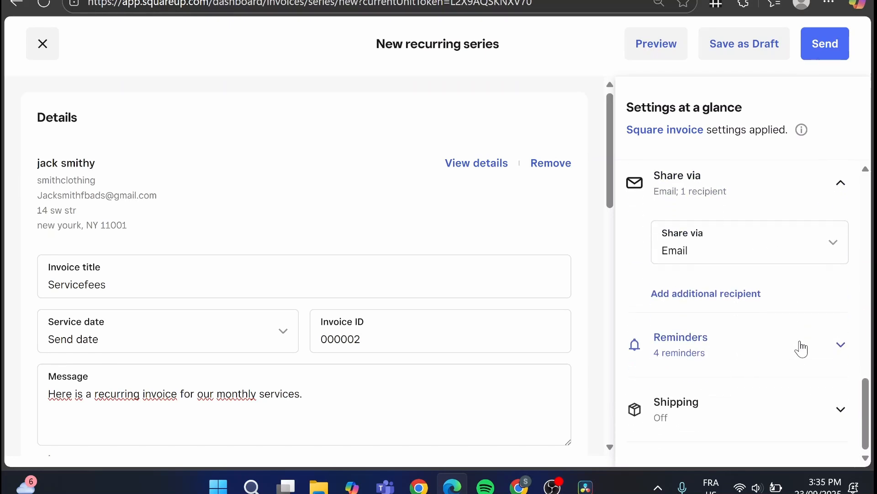
left_click(799, 350)
scroll(797, 349, "down", 5)
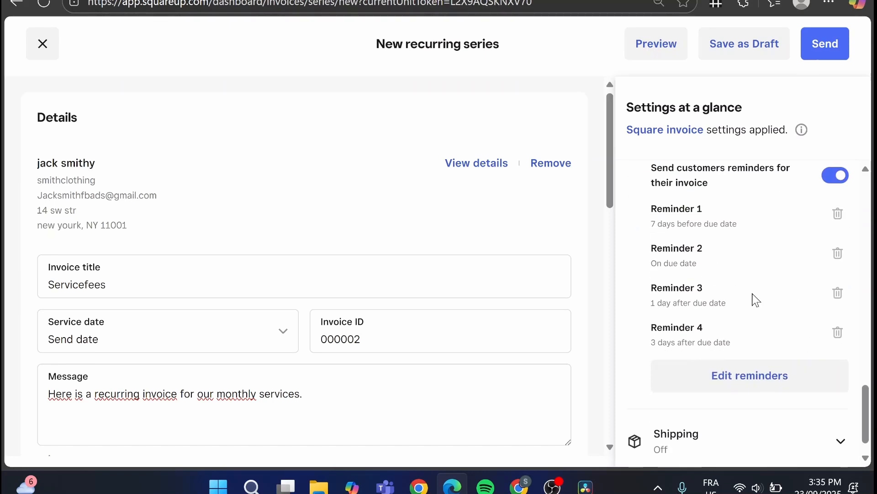
scroll(781, 297, "up", 2)
left_click(813, 205)
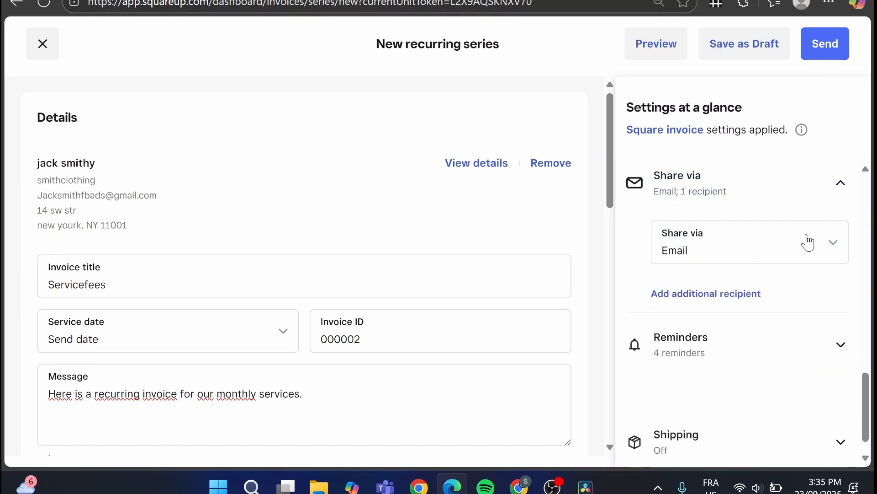
Try to send the recurring series, decline setting up payments, and save the series as a draft.
left_click(827, 54)
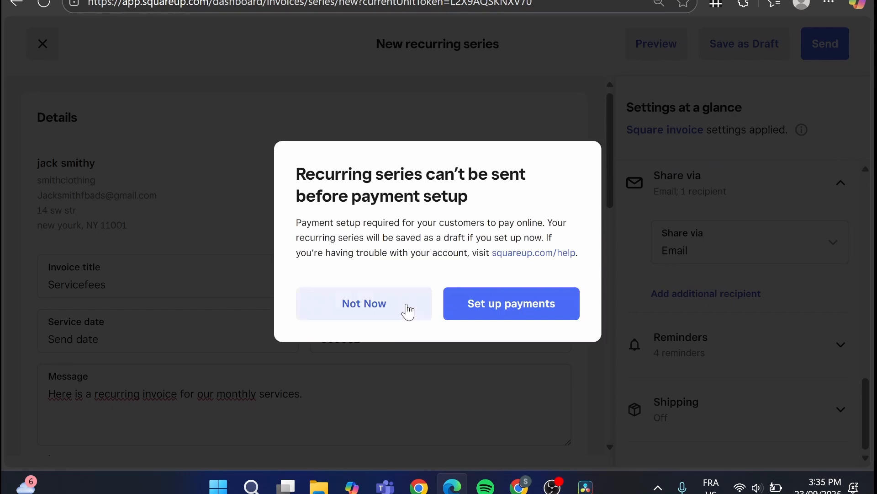
left_click(405, 314)
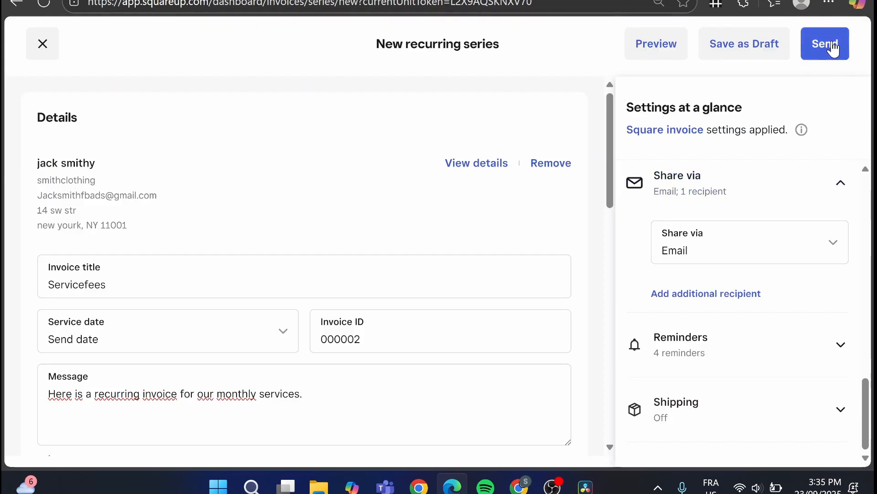
left_click(750, 44)
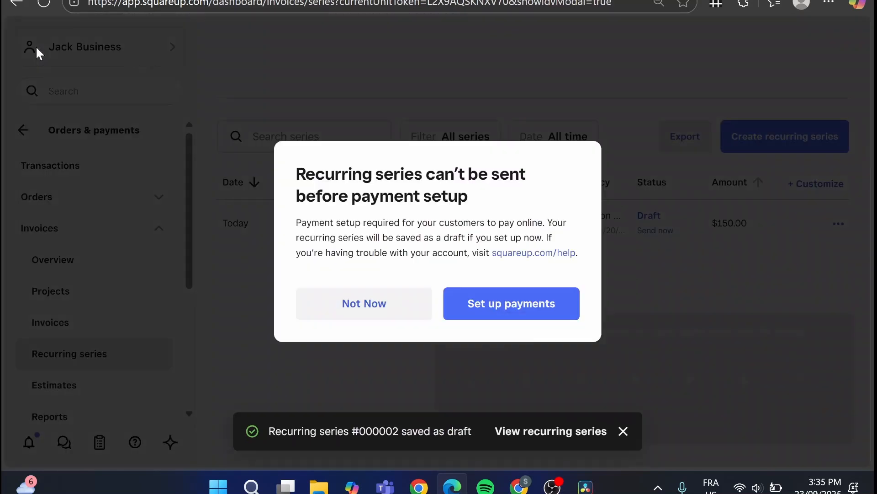
Close the series editor, dismiss the feedback survey and go to the dashboard's Home page.
left_click(388, 303)
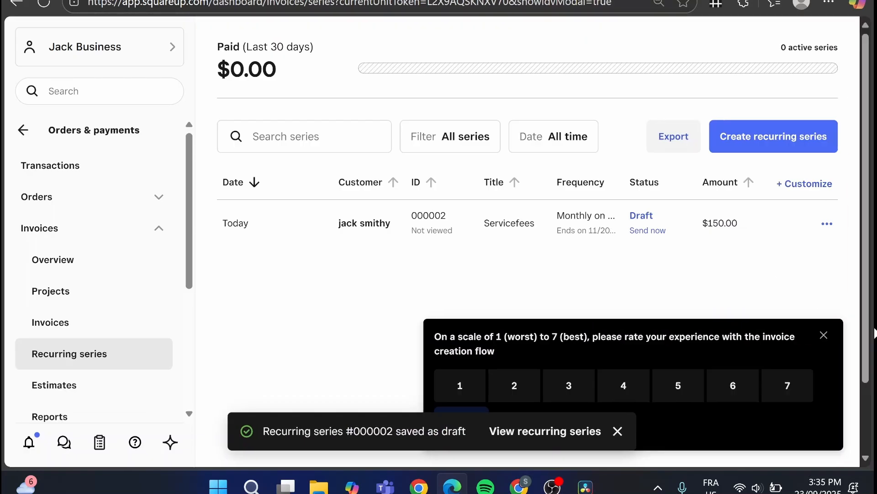
left_click(825, 338)
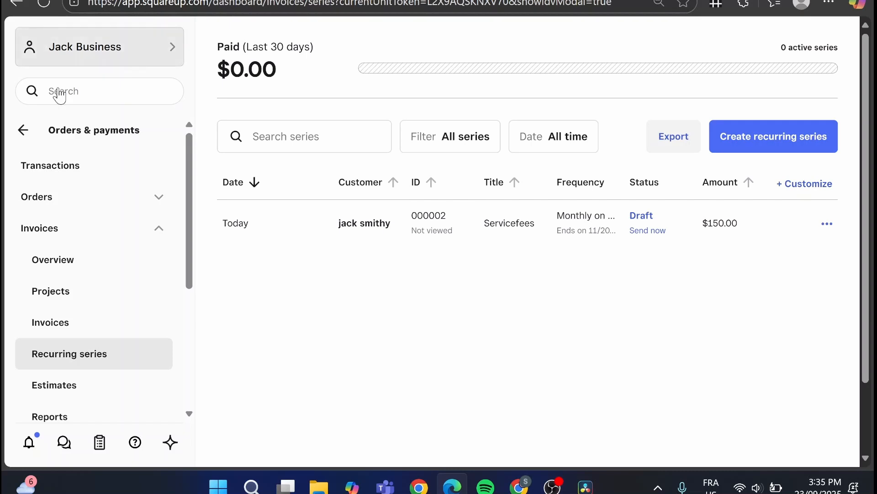
left_click(30, 143)
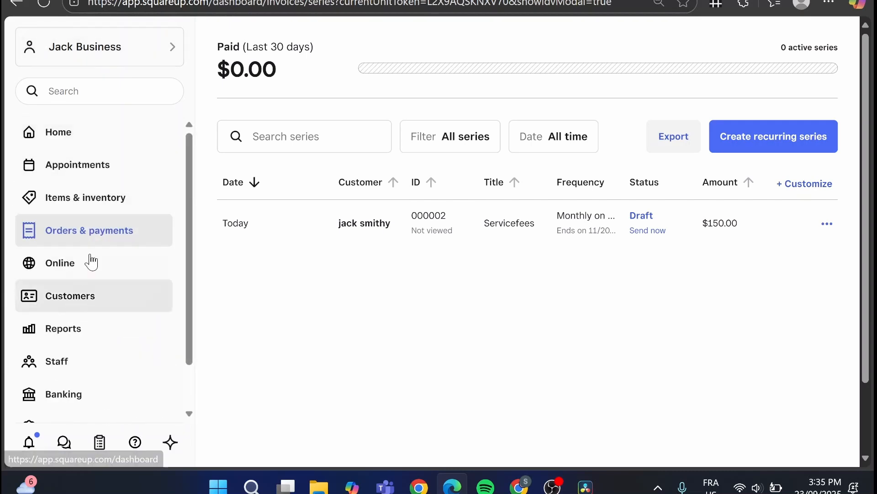
left_click(110, 134)
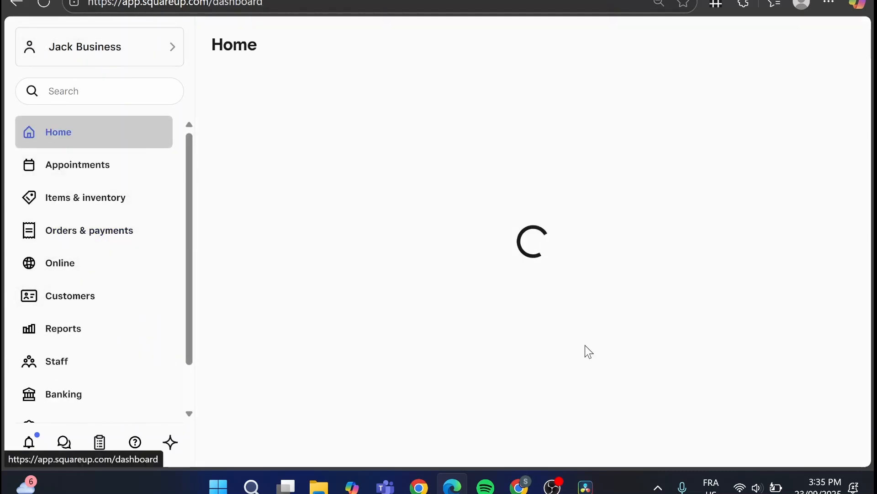